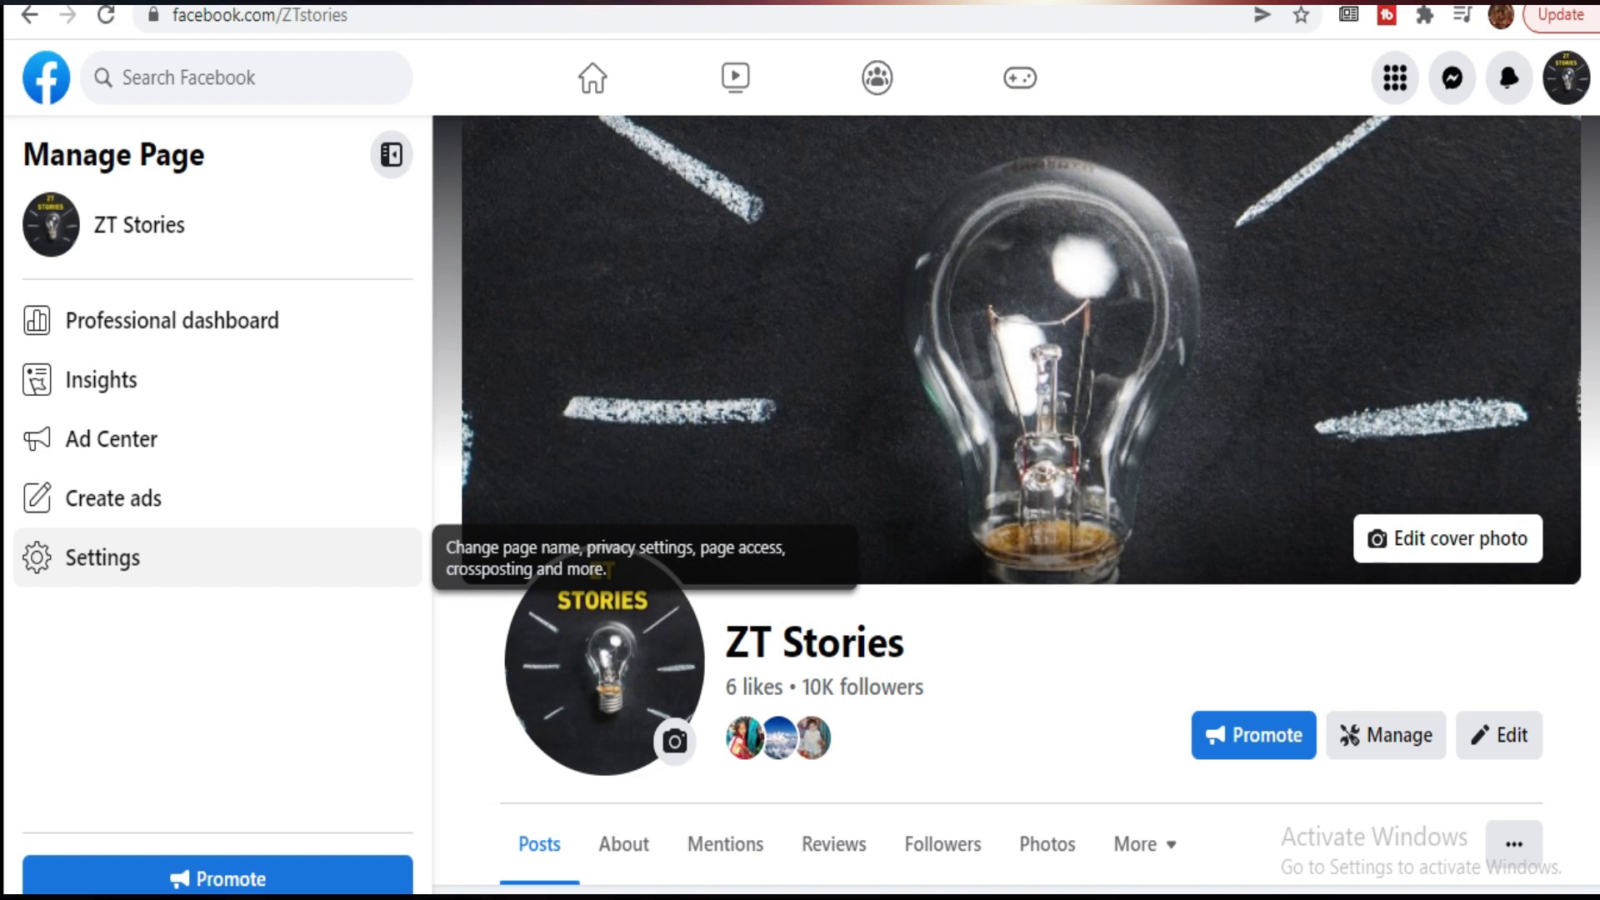
- Open the ZT Stories page settings from the Manage Page sidebar
{"action": "left_click", "coordinate": [103, 558]}
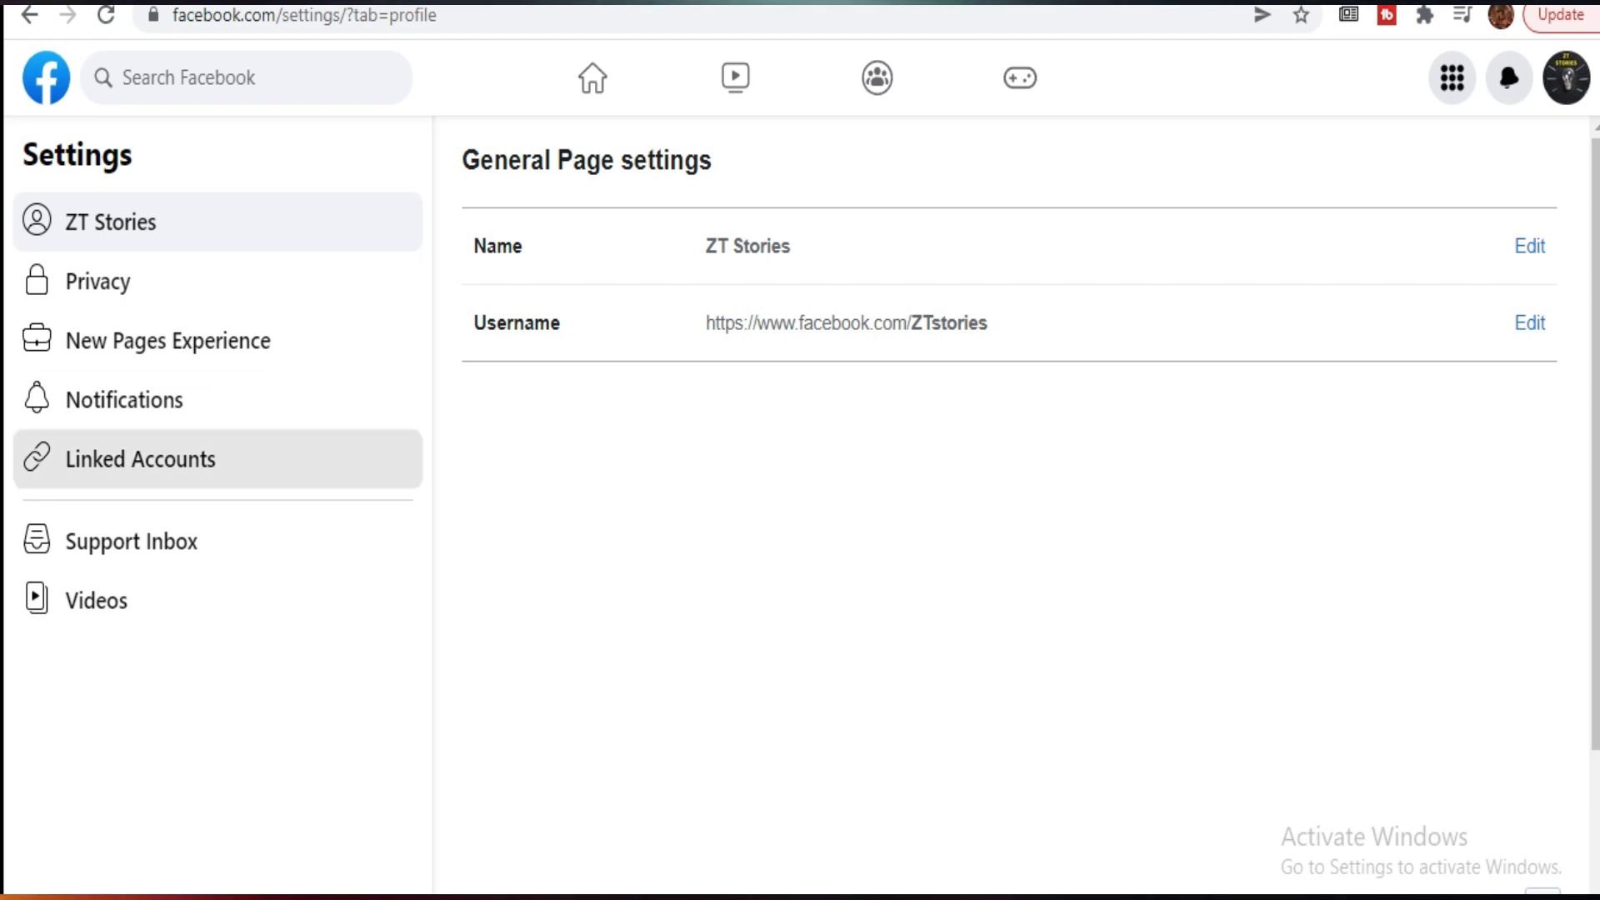
- Go to the Linked Accounts section of the page settings
{"action": "left_click", "coordinate": [140, 459]}
{"action": "scroll", "coordinate": [1020, 500], "scroll_direction": "down", "scroll_amount": 3}
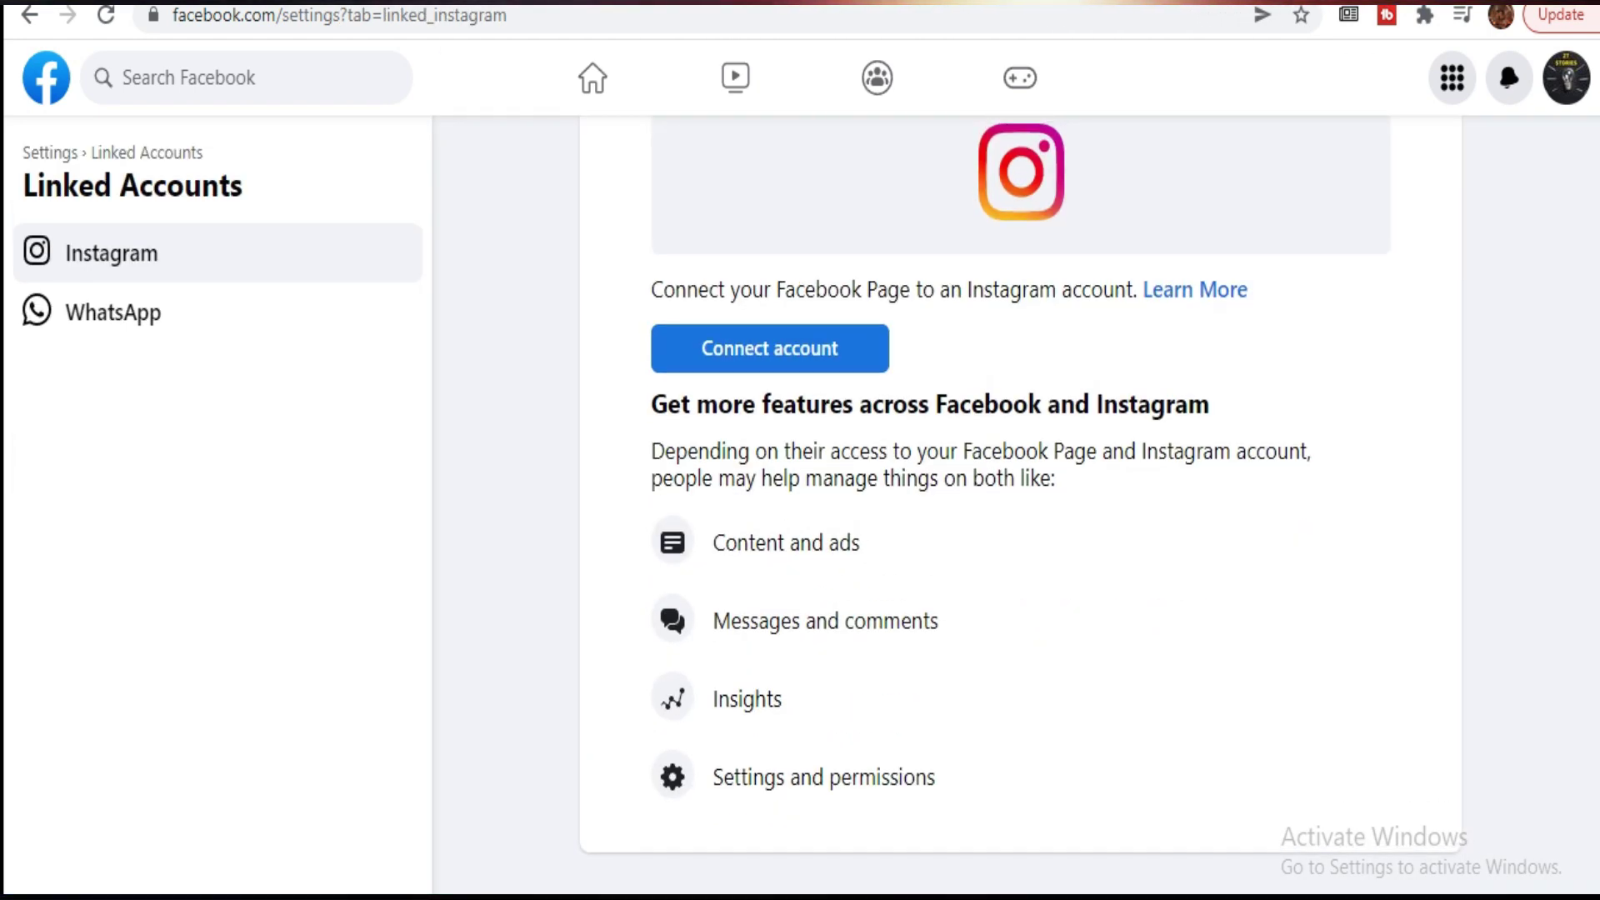
{"action": "scroll", "coordinate": [1020, 500], "scroll_direction": "up", "scroll_amount": 3}
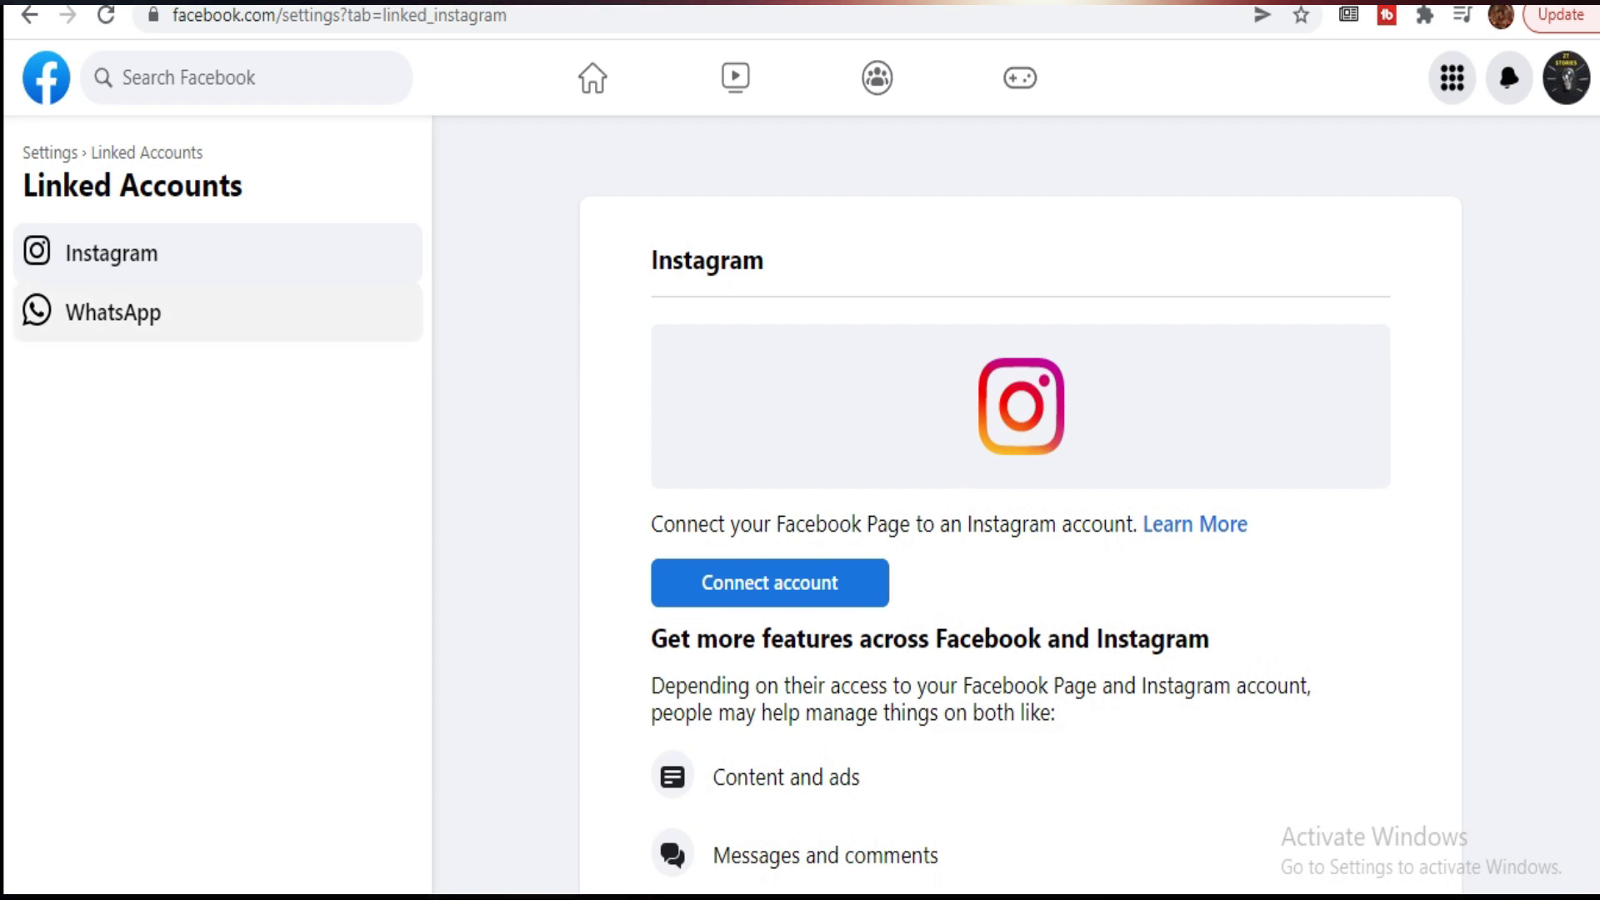
{"action": "left_click", "coordinate": [112, 313]}
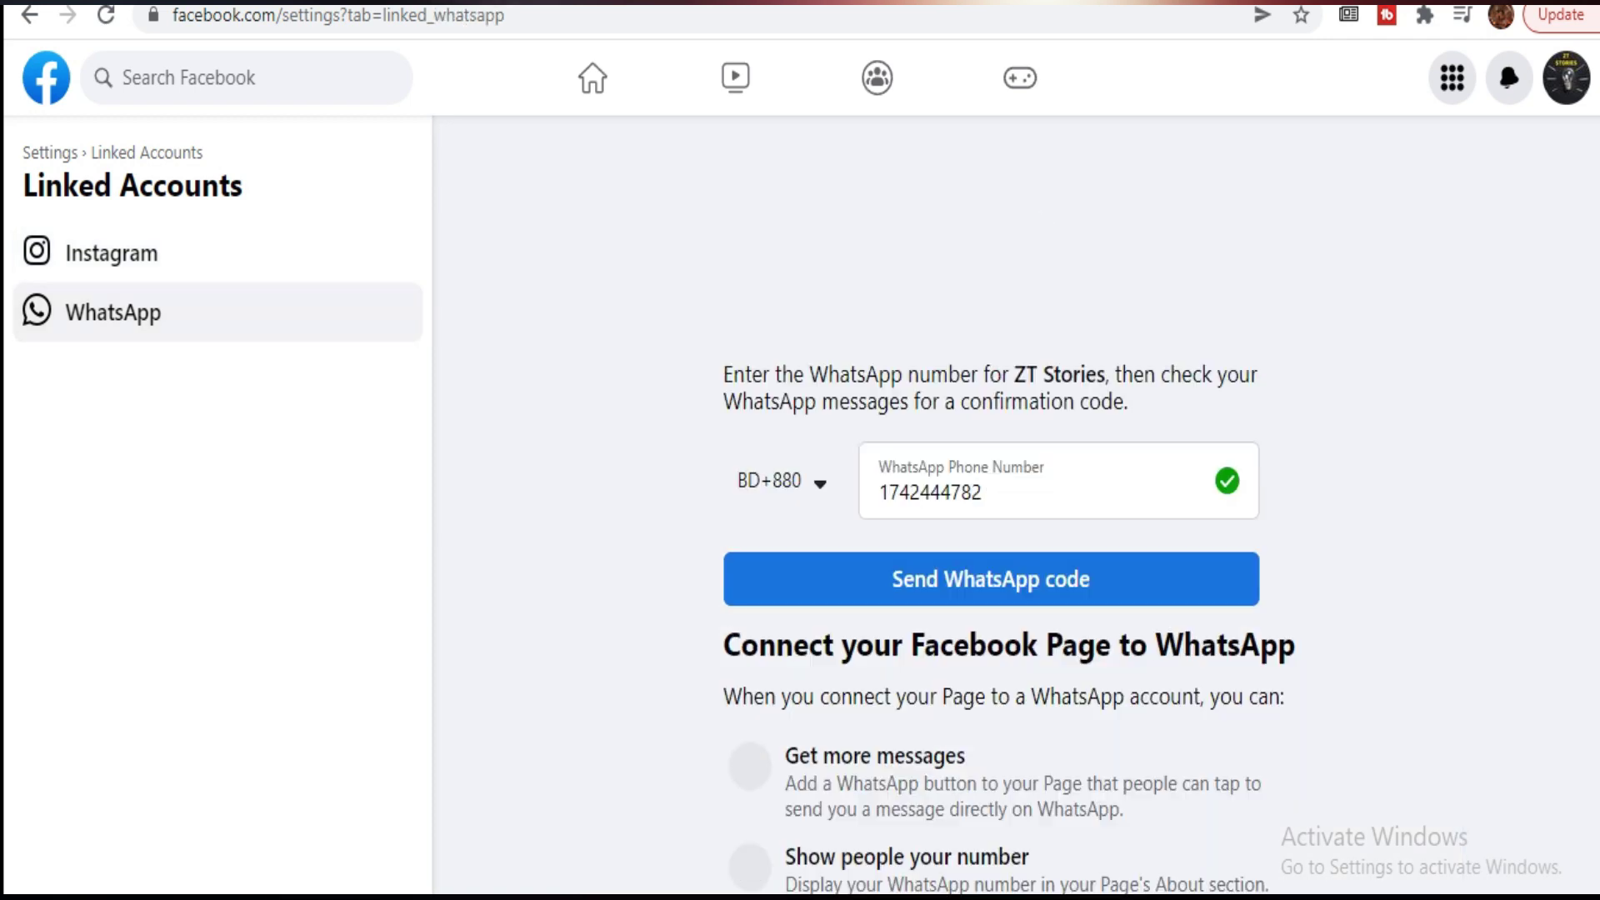
{"action": "scroll", "coordinate": [992, 501], "scroll_direction": "down", "scroll_amount": 2}
{"action": "left_click", "coordinate": [1058, 400]}
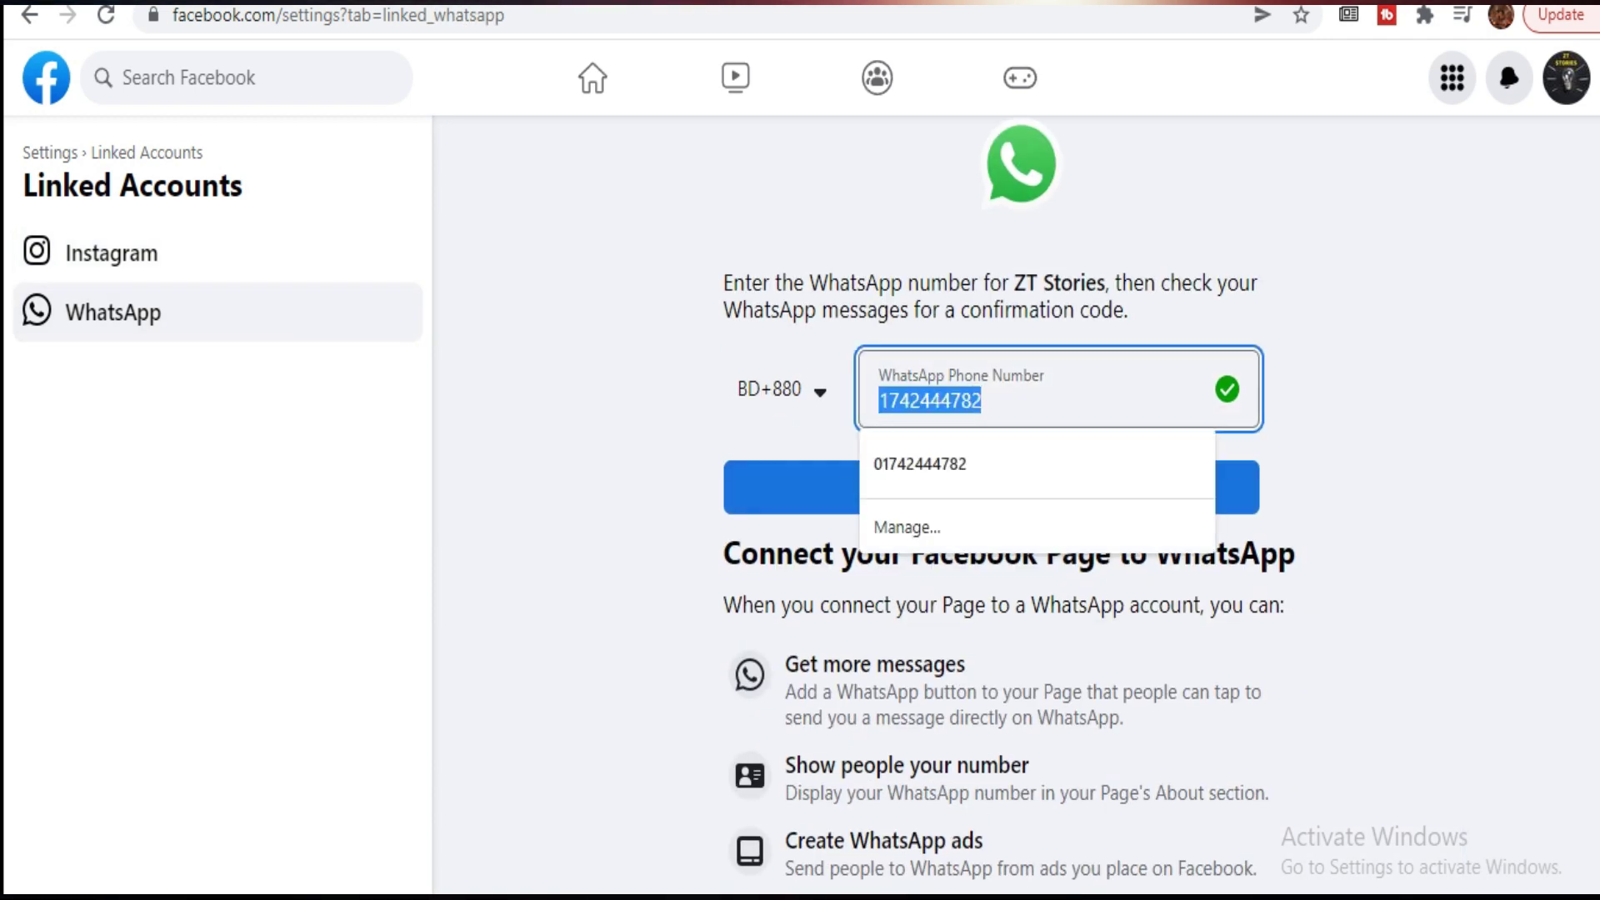
{"action": "key", "text": "Escape"}
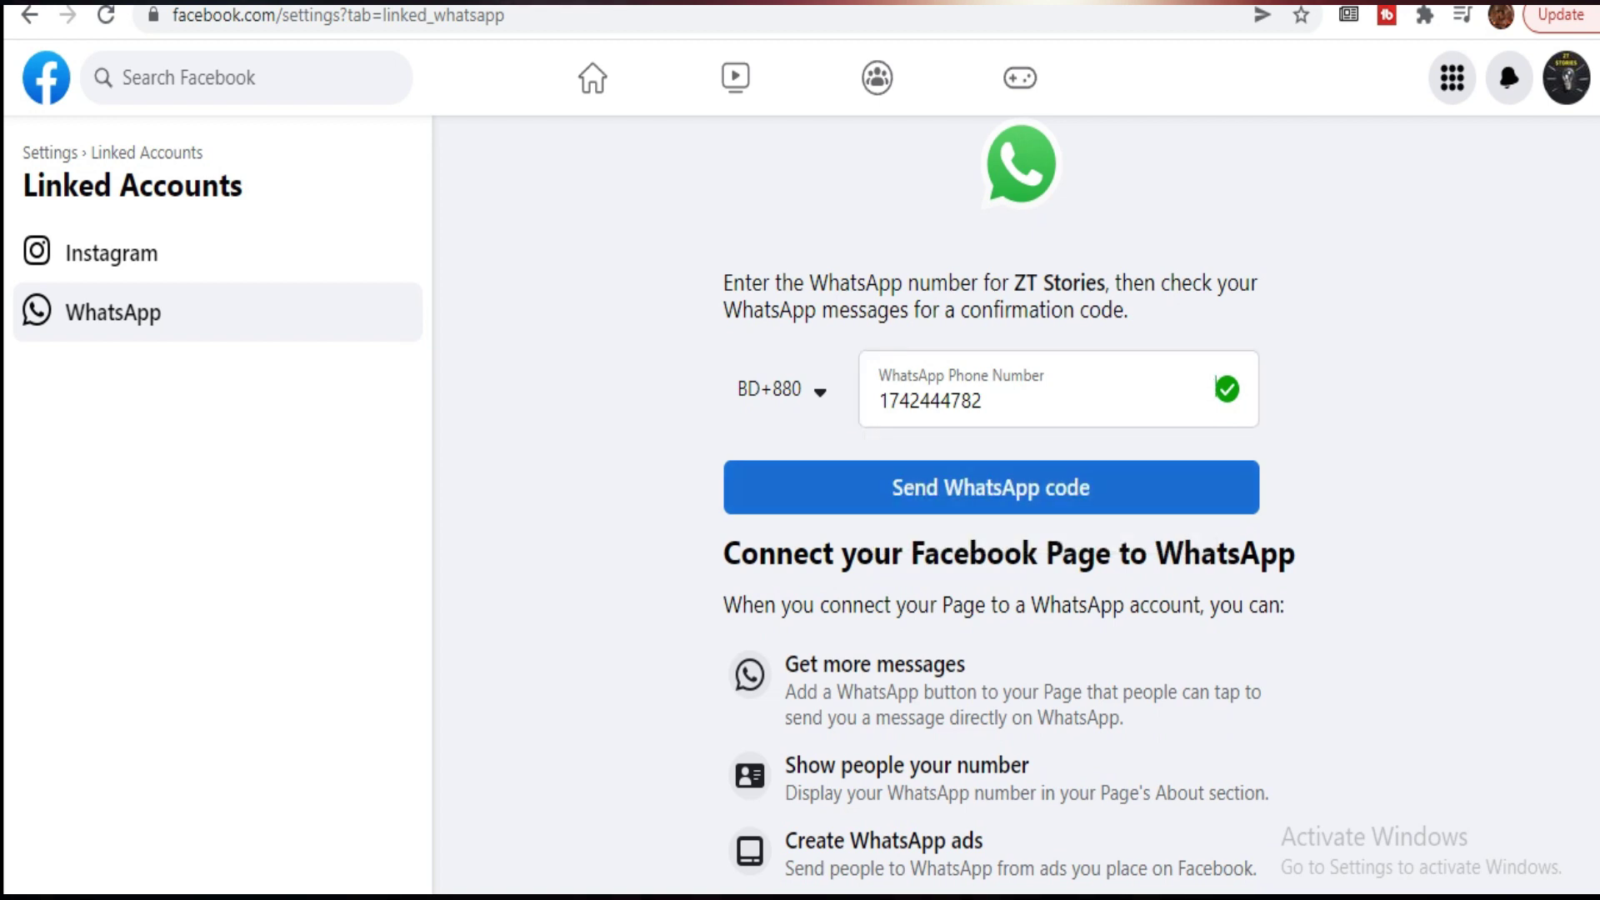
{"action": "left_click", "coordinate": [990, 488]}
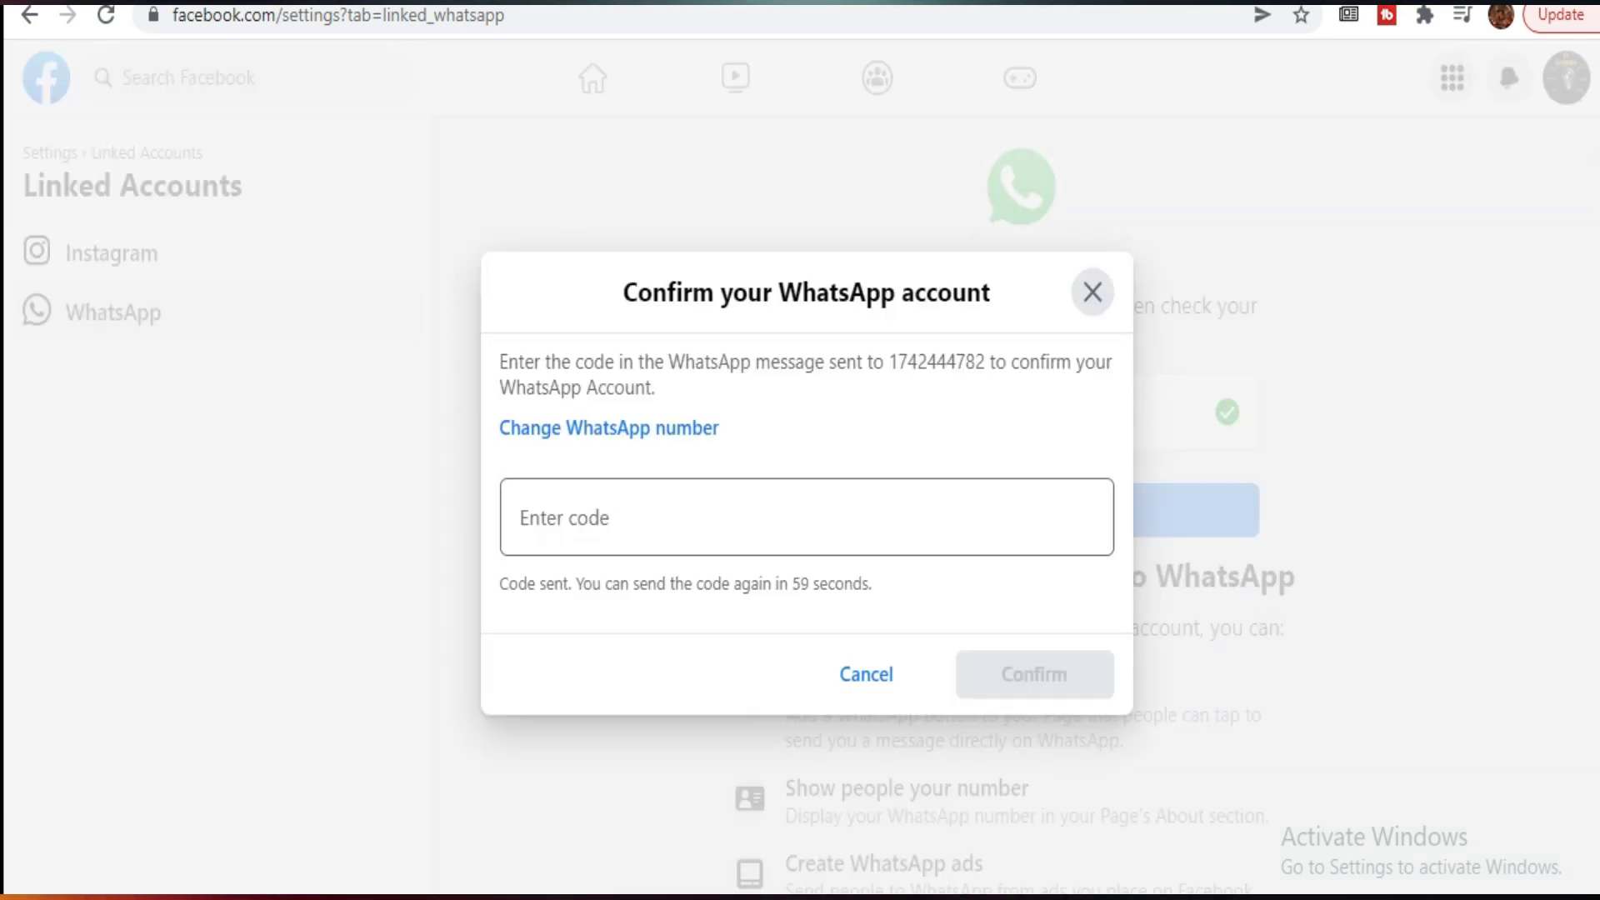
{"action": "left_click", "coordinate": [806, 517]}
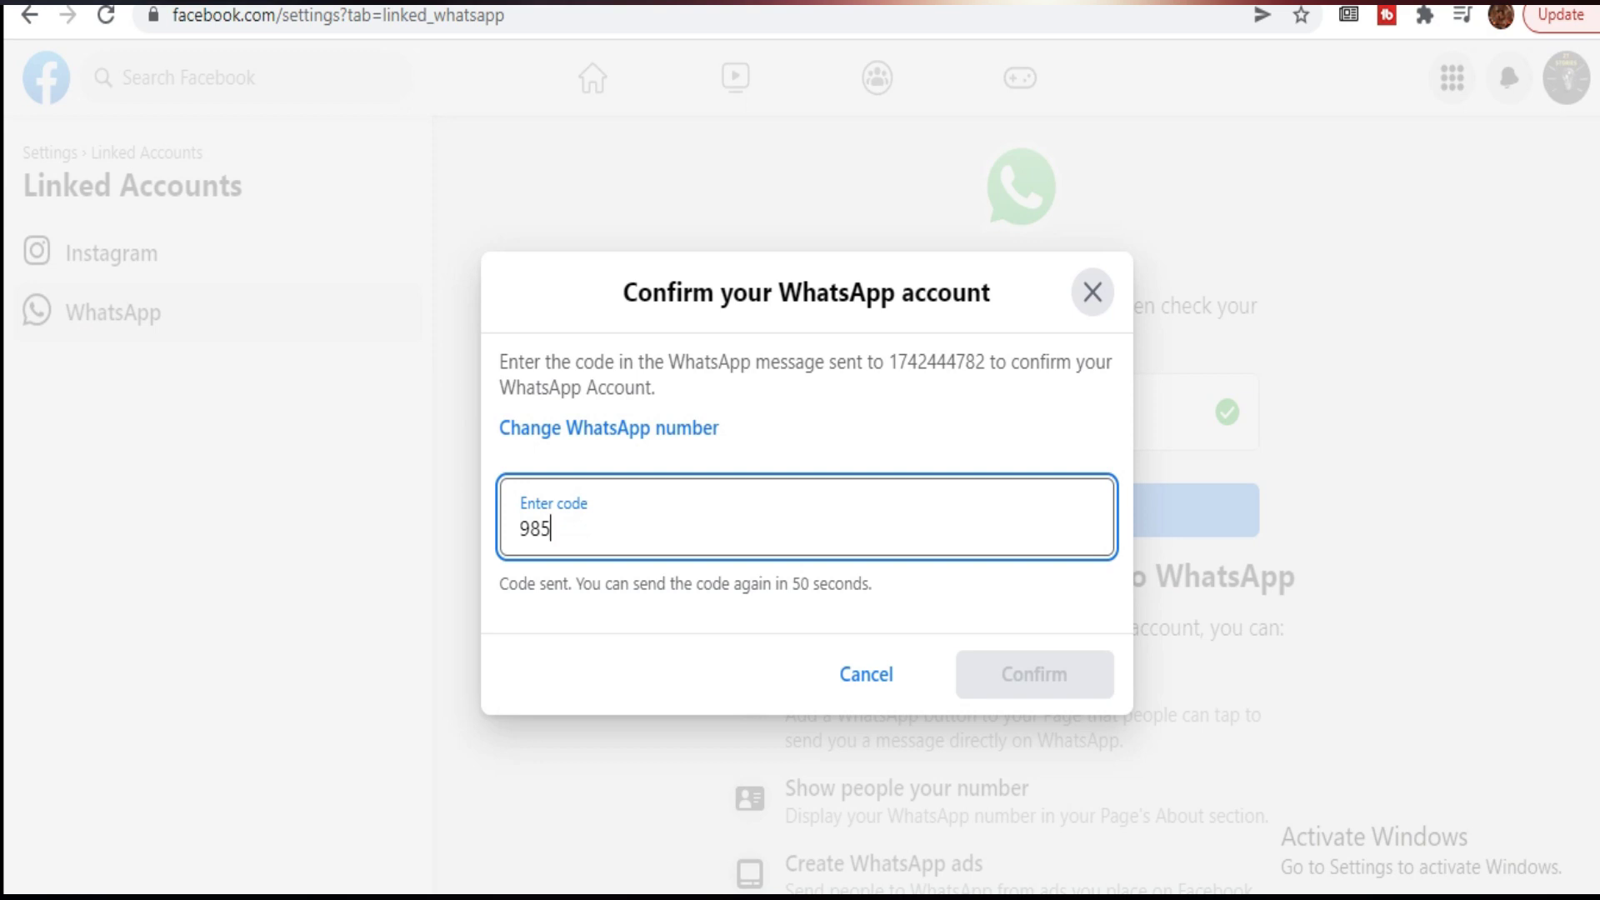
{"action": "type", "text": "7"}
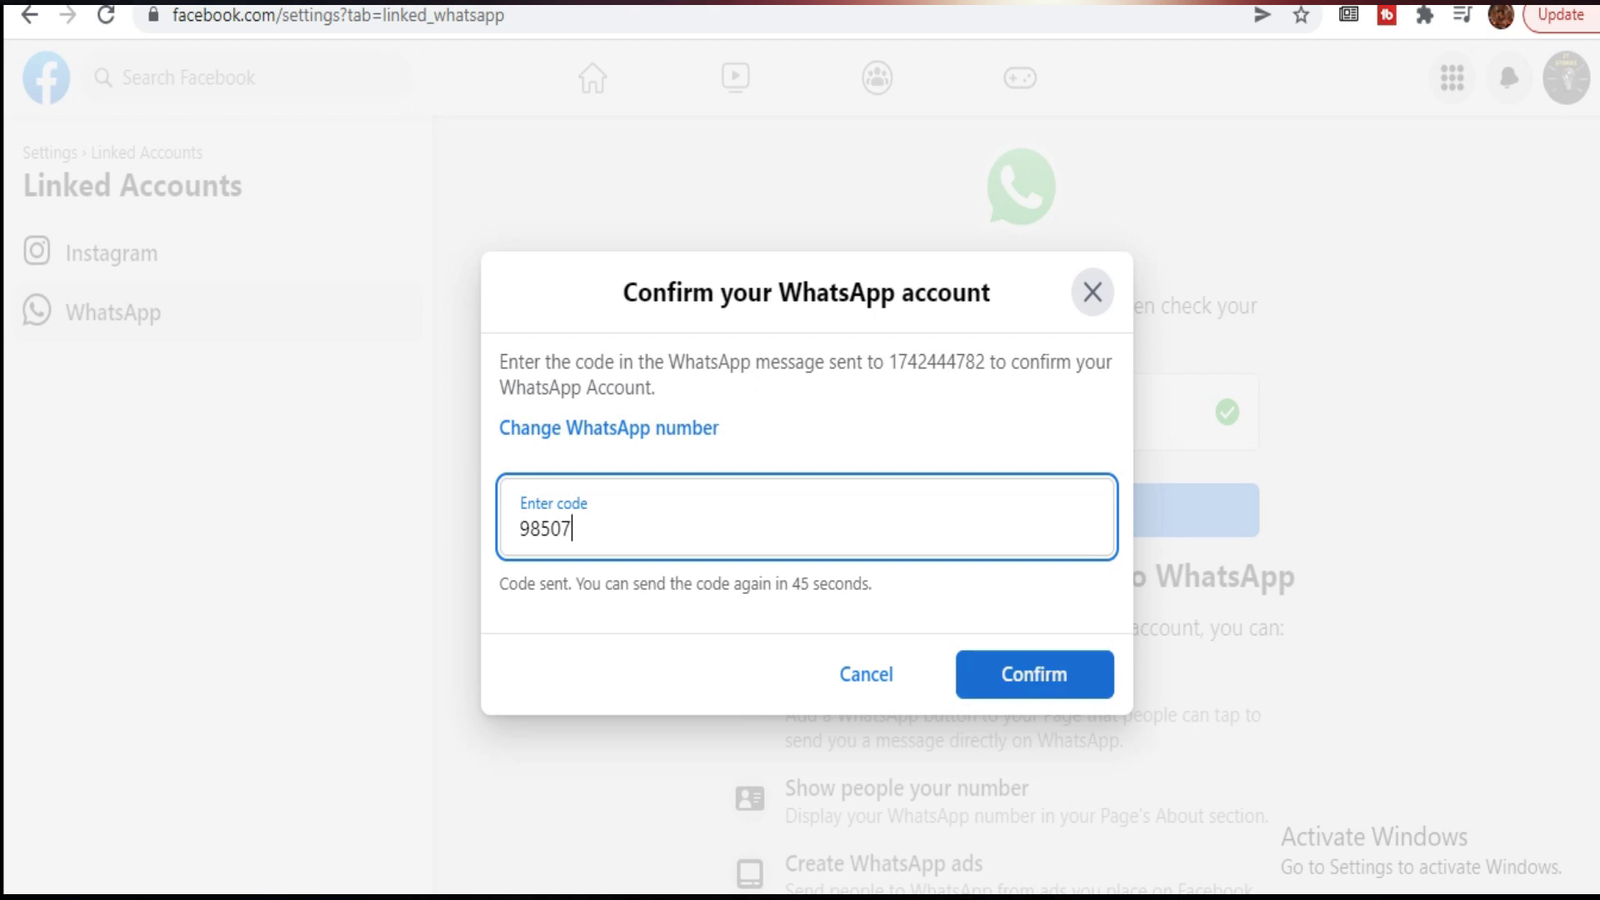
{"action": "key", "text": "Return"}
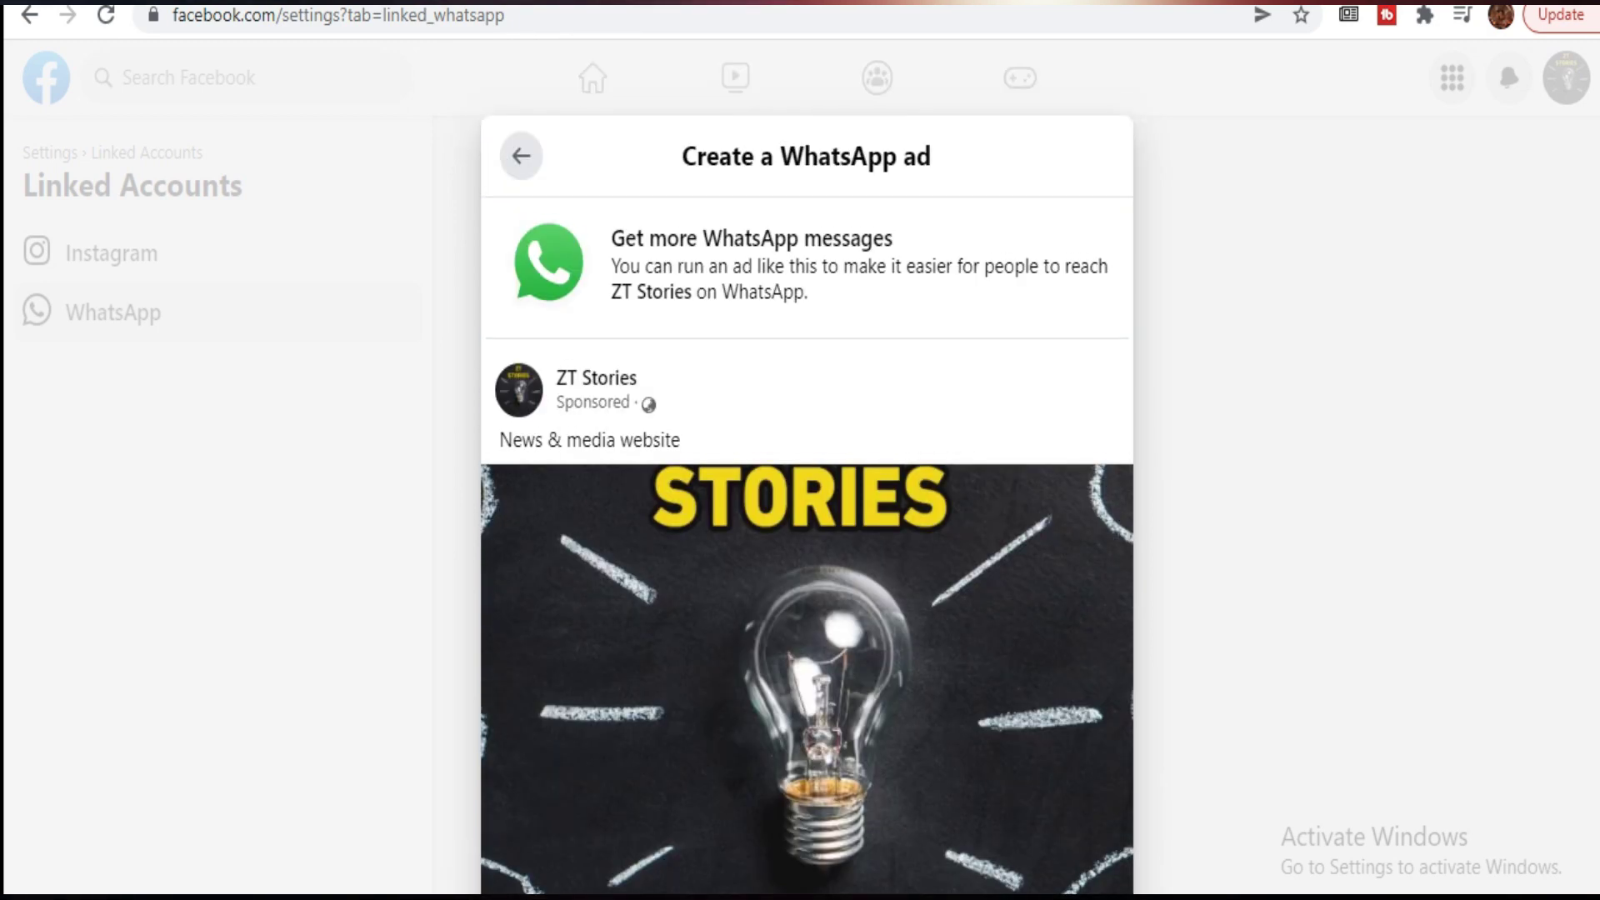
{"action": "scroll", "coordinate": [806, 500], "scroll_direction": "down", "scroll_amount": 3}
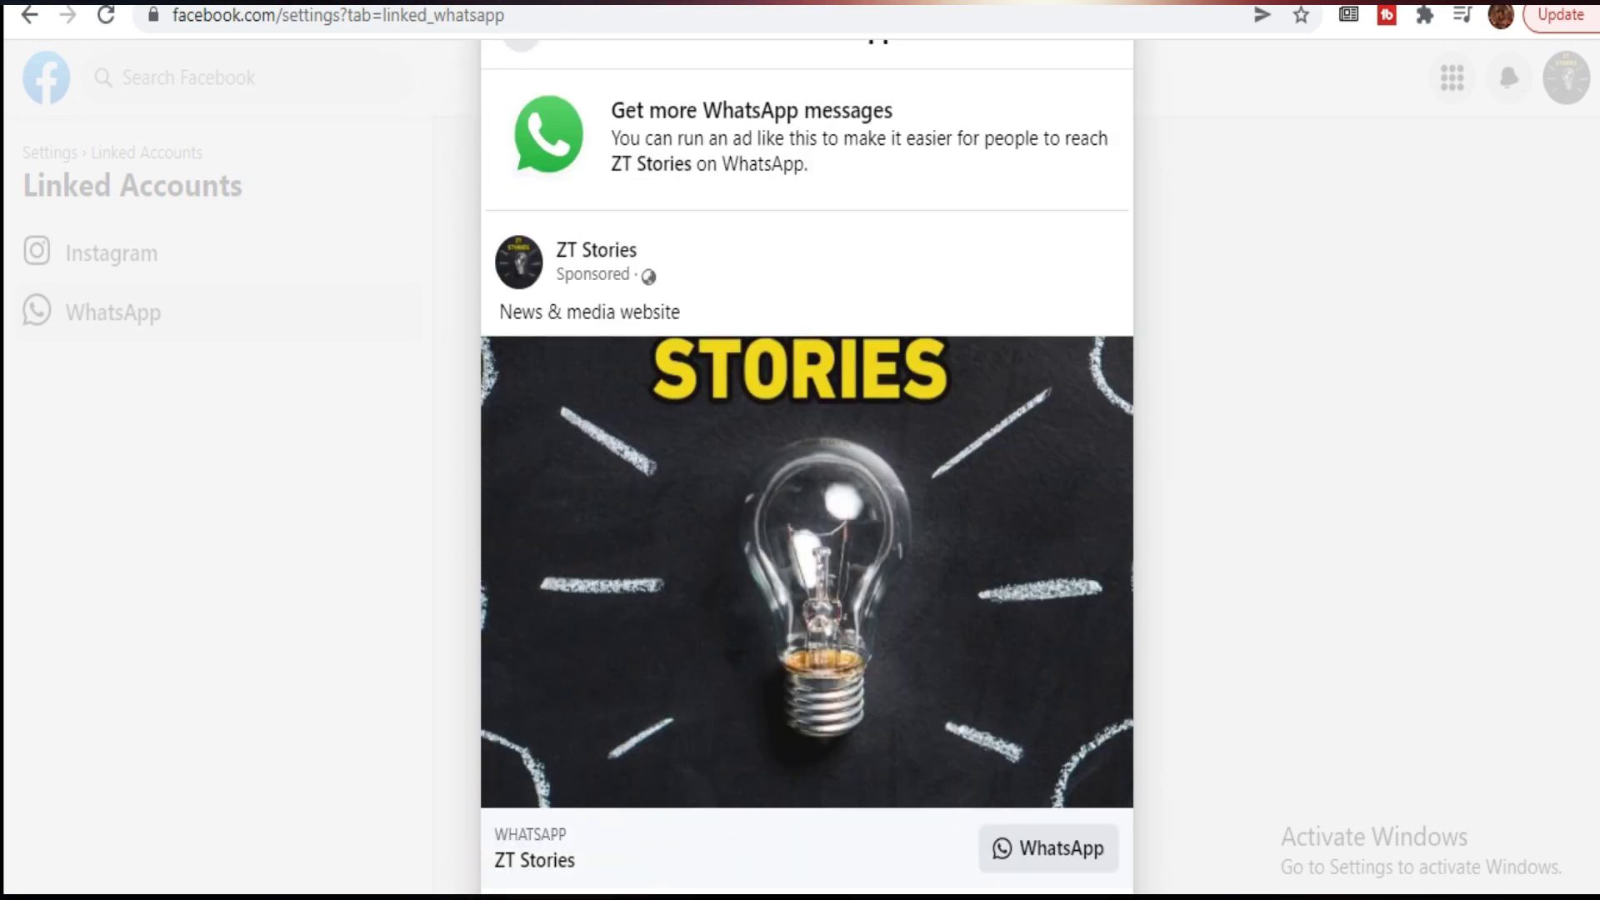